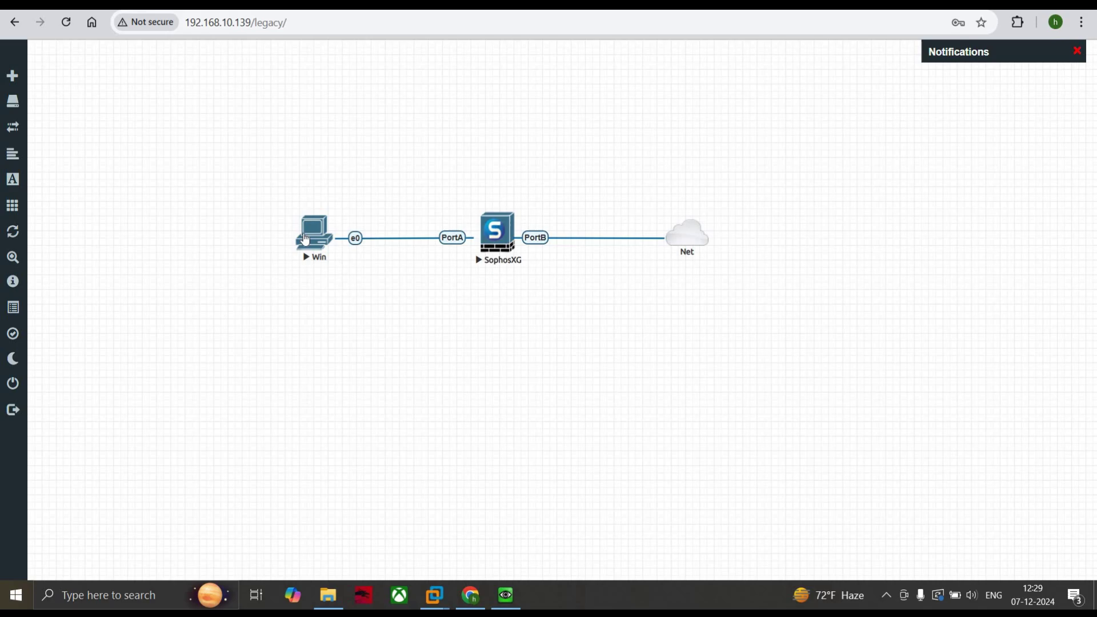
In the VM, dismiss the firmware upgrade notice and go to the Rules and policies page
{"action": "left_click", "coordinate": [506, 596]}
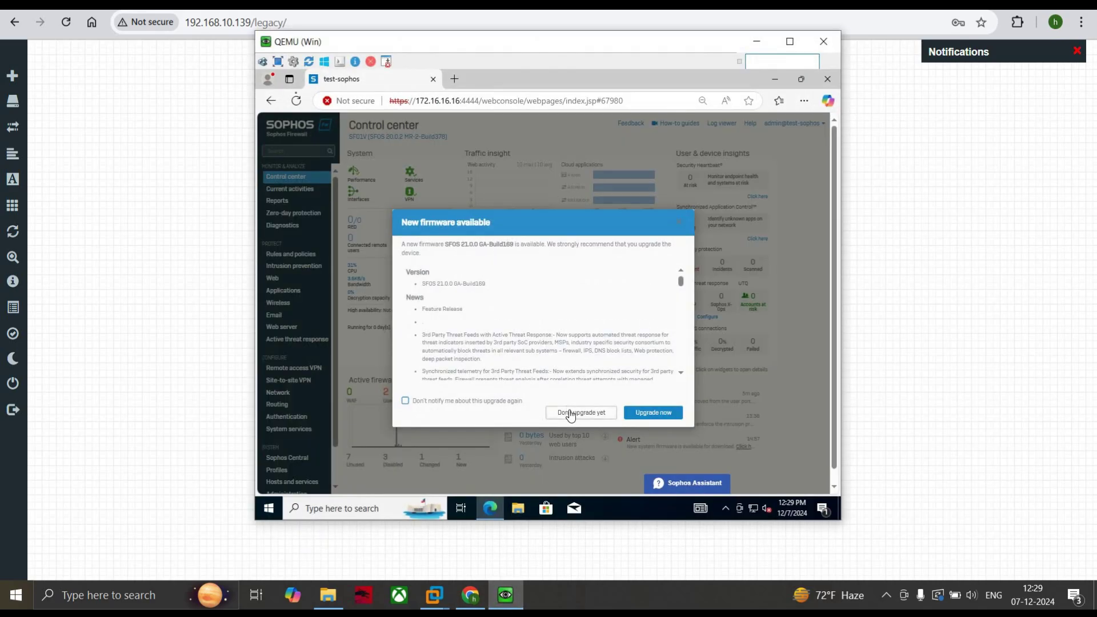
{"action": "left_click", "coordinate": [570, 412]}
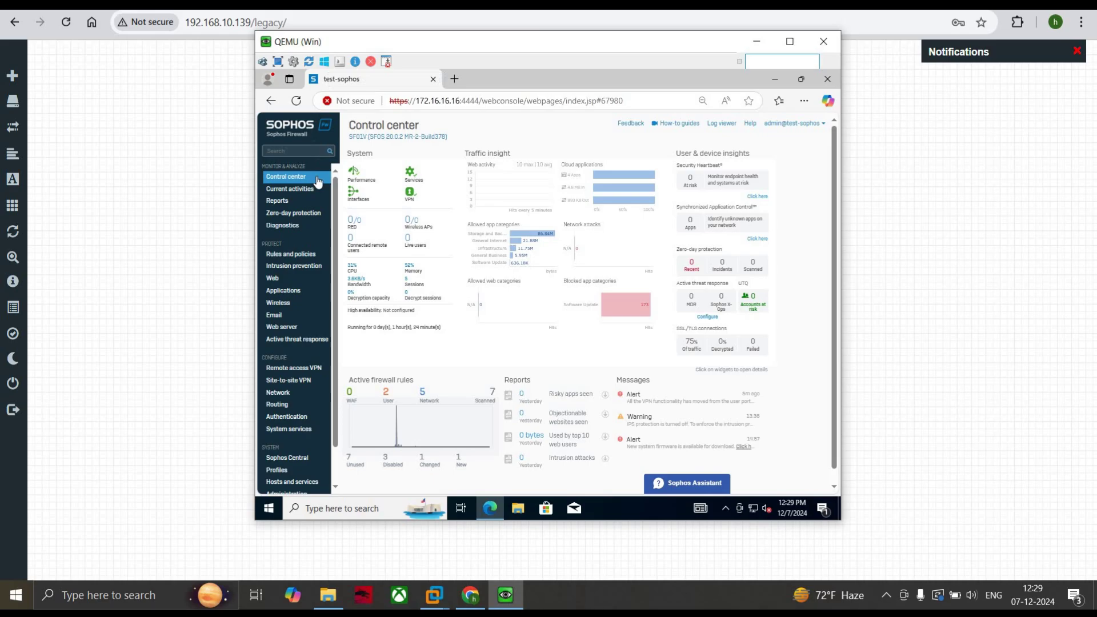
{"action": "left_click", "coordinate": [294, 253]}
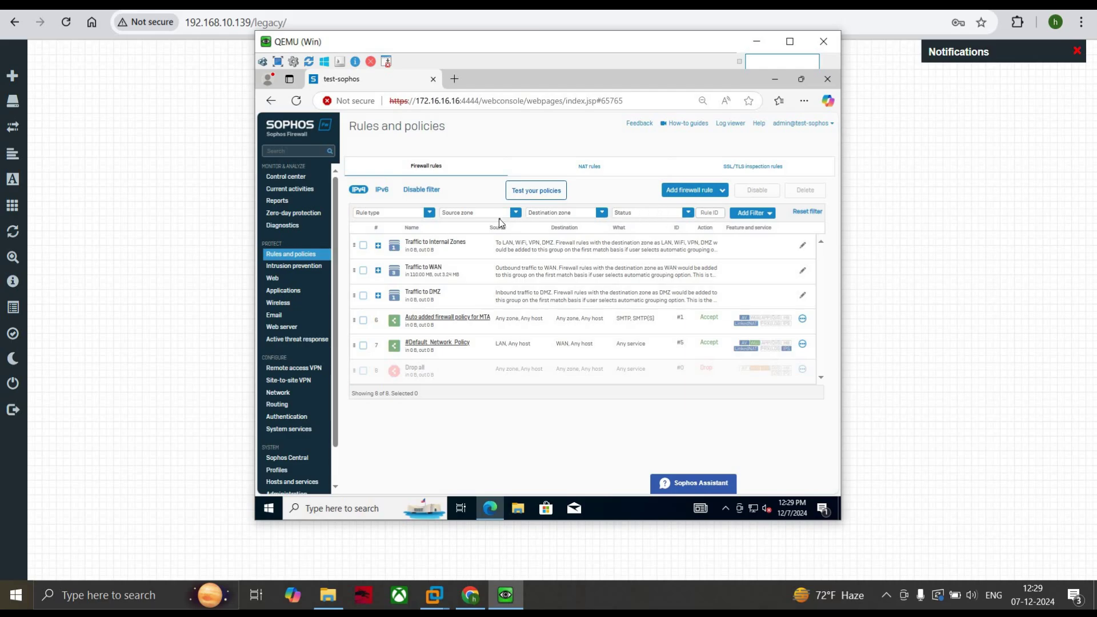
Start a new firewall rule named 'MAC-FILTERING POLICY' at position Top with traffic logging enabled
{"action": "left_click", "coordinate": [688, 190]}
{"action": "left_click", "coordinate": [660, 213]}
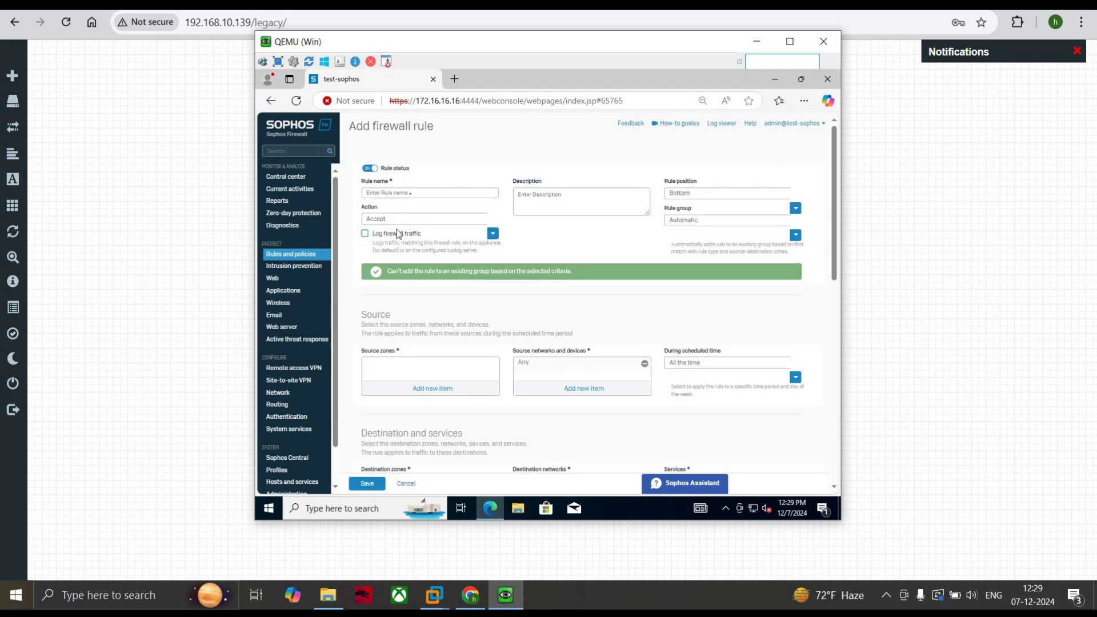
{"action": "left_click", "coordinate": [409, 193]}
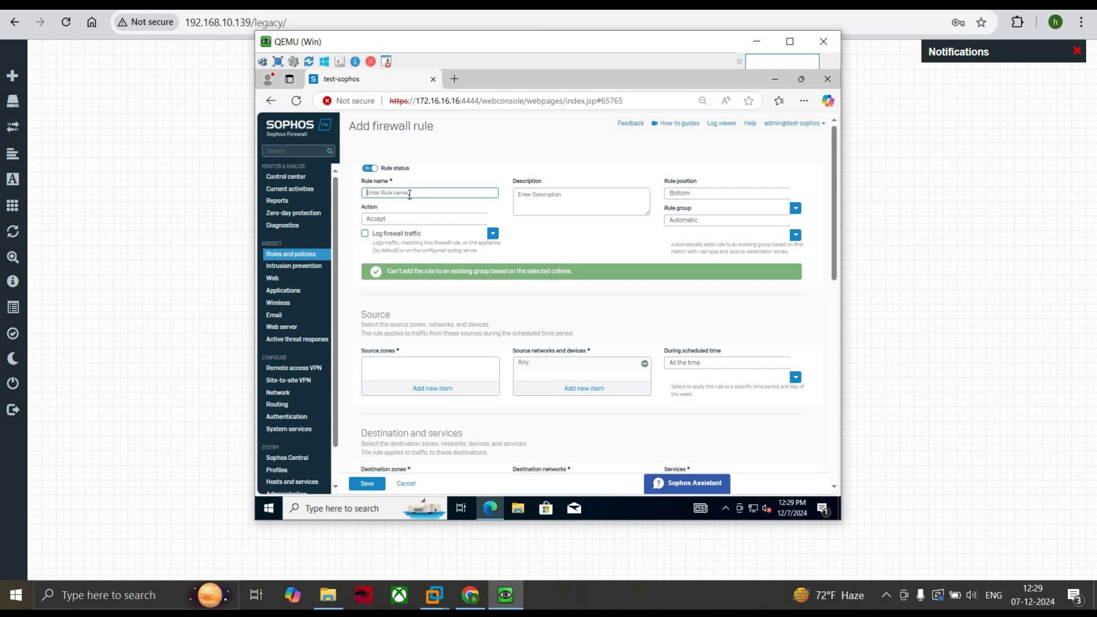
{"action": "type", "text": "MAC-FILTERING POLICY"}
{"action": "left_click", "coordinate": [539, 198]}
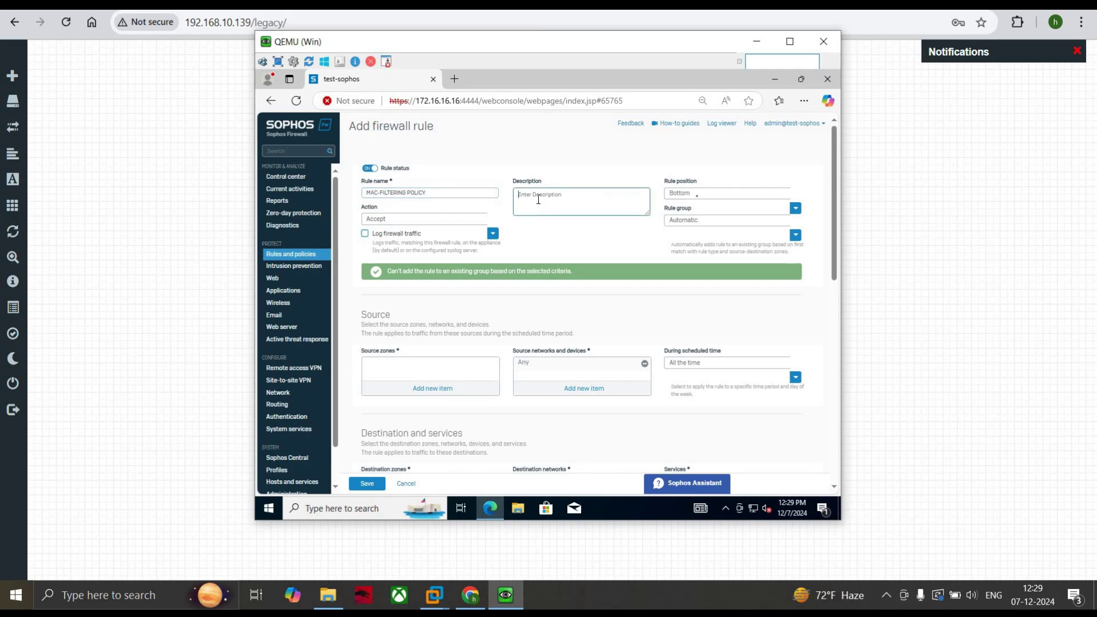
{"action": "left_click", "coordinate": [683, 194]}
{"action": "left_click", "coordinate": [676, 217]}
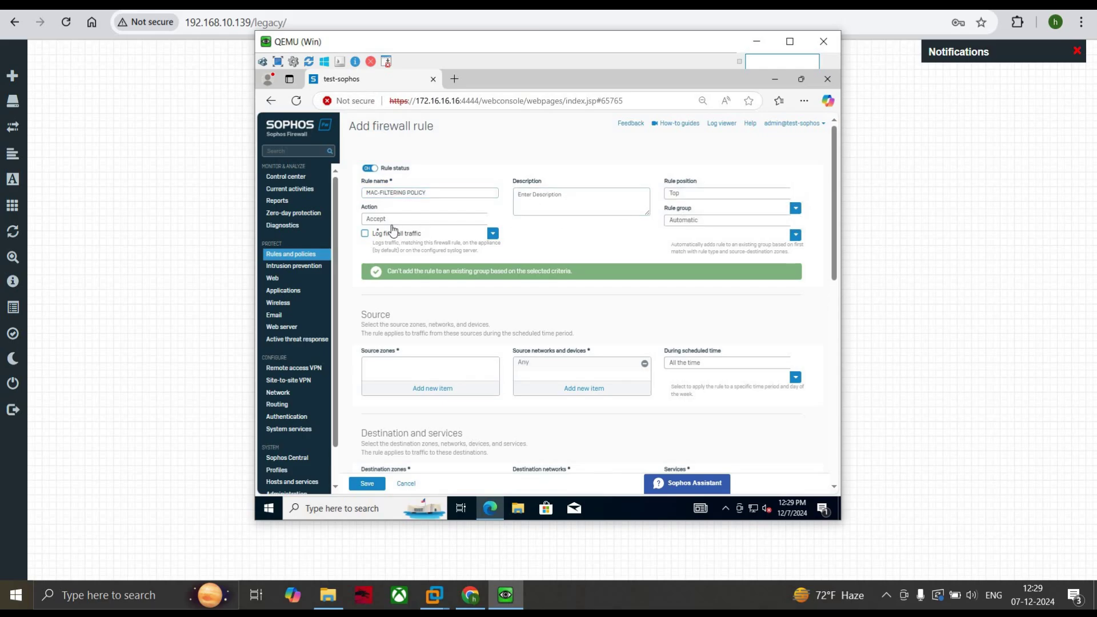
{"action": "left_click", "coordinate": [365, 234]}
Apply LAN as the source zone and begin adding a new source network object
{"action": "scroll", "coordinate": [434, 316], "scroll_direction": "down", "scroll_amount": 2}
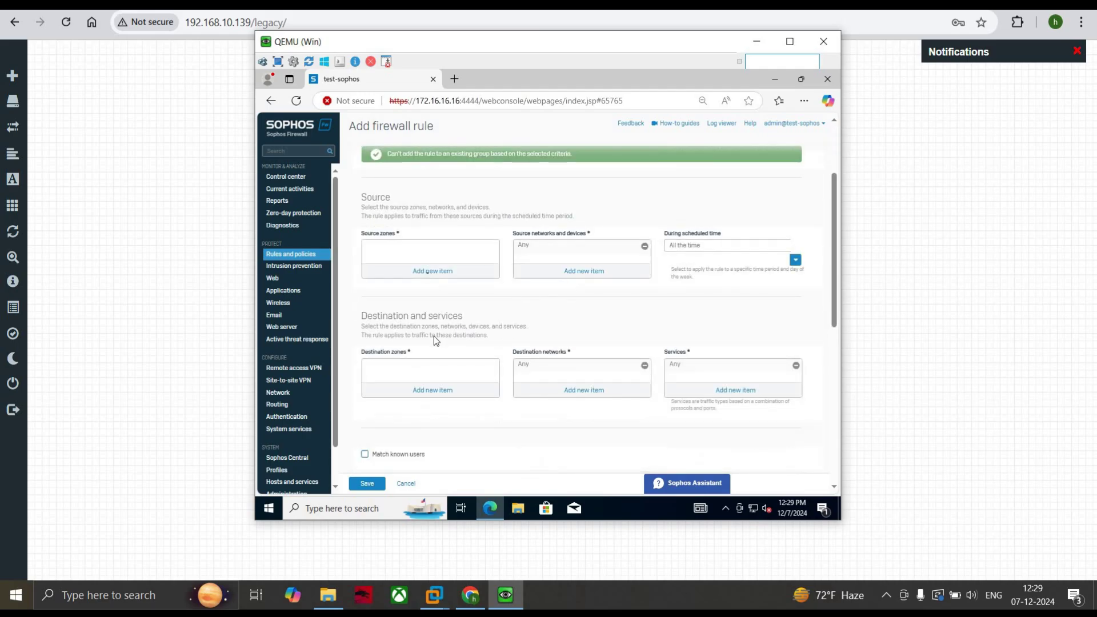
{"action": "left_click", "coordinate": [429, 274]}
{"action": "scroll", "coordinate": [719, 174], "scroll_direction": "up", "scroll_amount": 1}
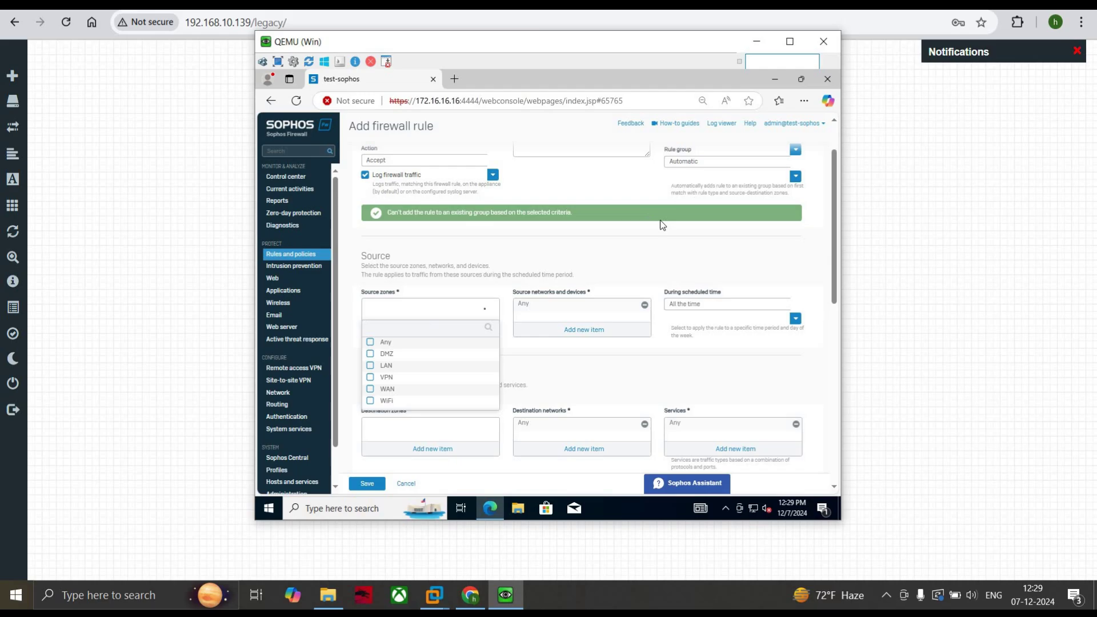
{"action": "left_click", "coordinate": [385, 366]}
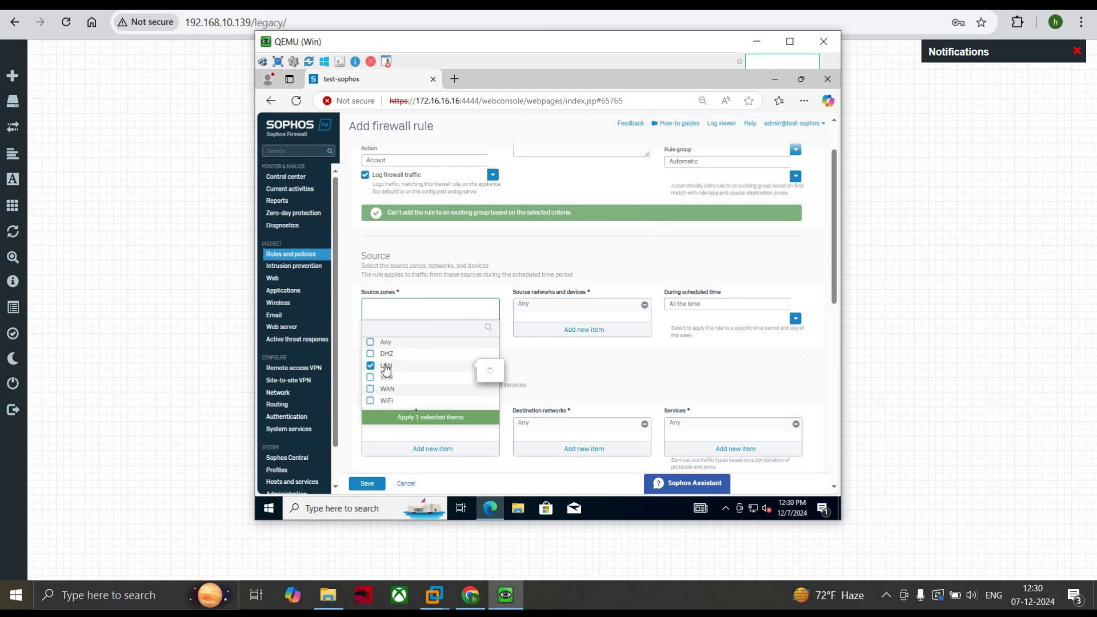
{"action": "left_click", "coordinate": [423, 417]}
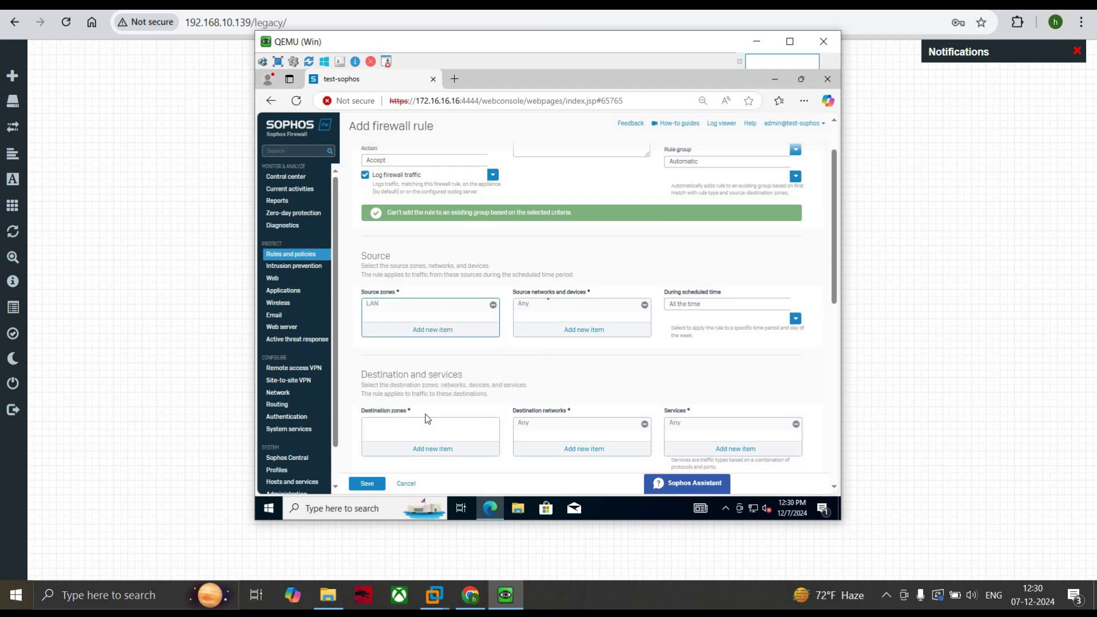
{"action": "left_click", "coordinate": [578, 328]}
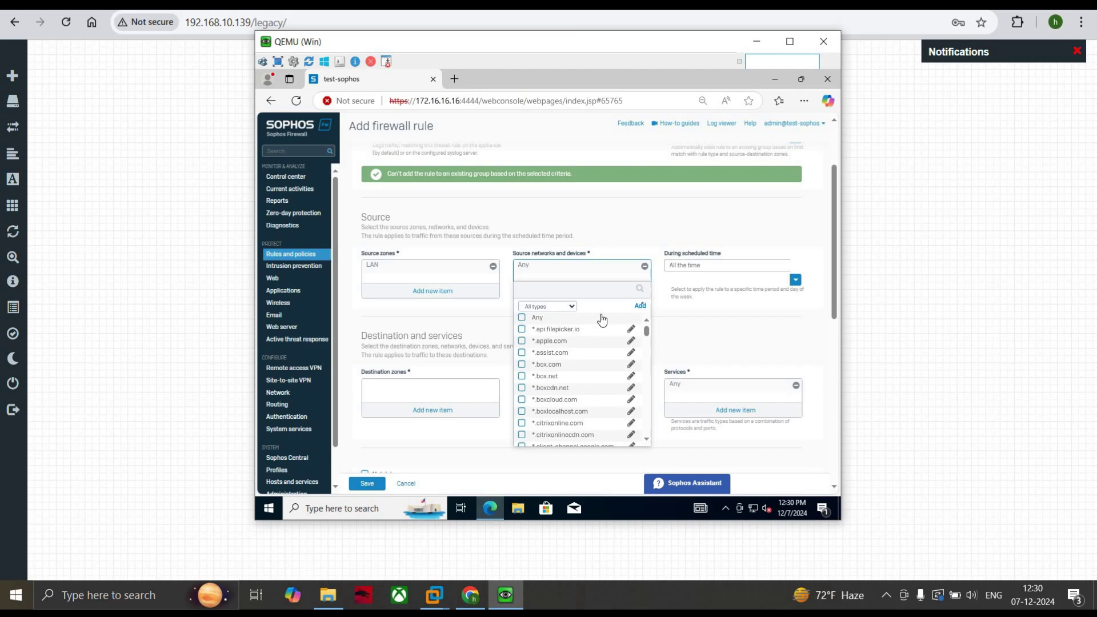
{"action": "left_click", "coordinate": [640, 305]}
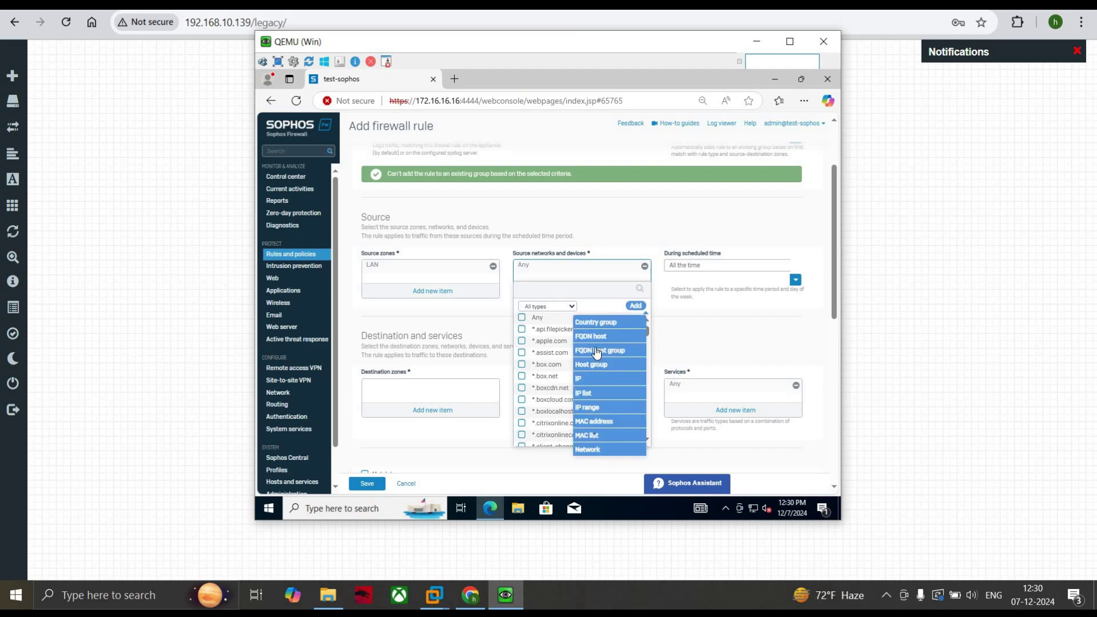
Choose a MAC address host, name it test-u1, and place the cursor in its MAC address field
{"action": "left_click", "coordinate": [594, 422]}
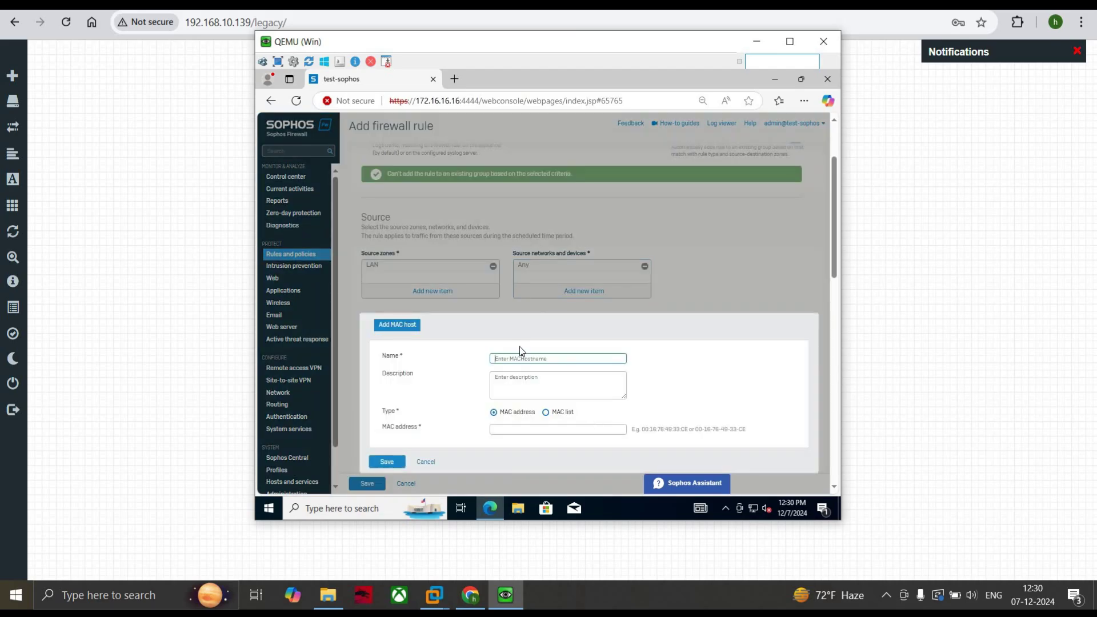
{"action": "type", "text": "test-u1"}
{"action": "left_click", "coordinate": [532, 429]}
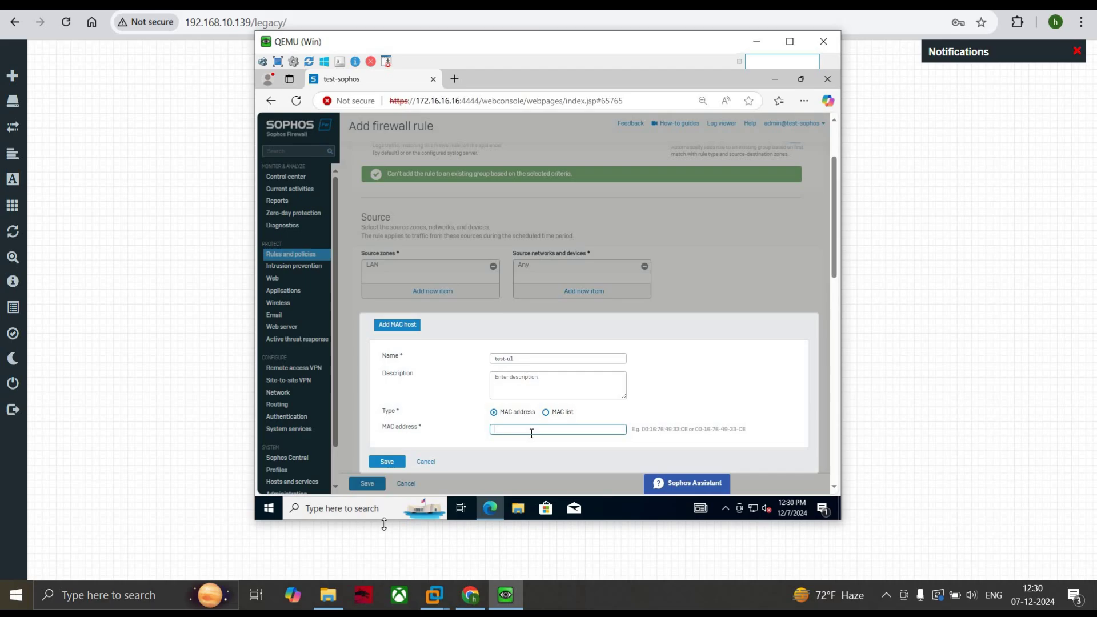
{"action": "left_click", "coordinate": [364, 510]}
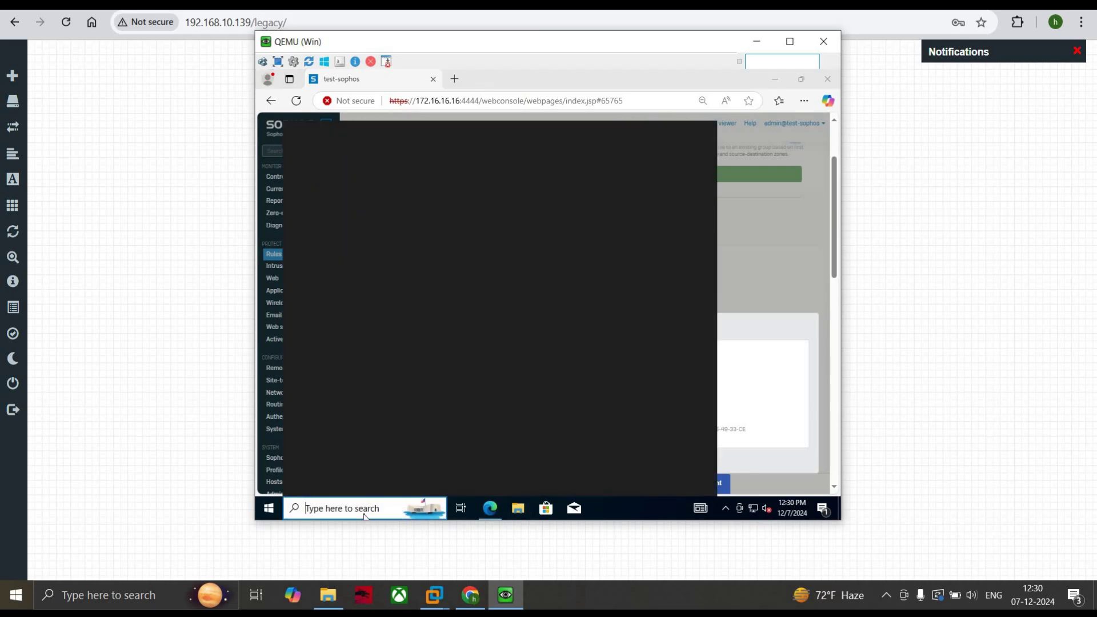
{"action": "type", "text": "cmd"}
{"action": "key", "text": "Return"}
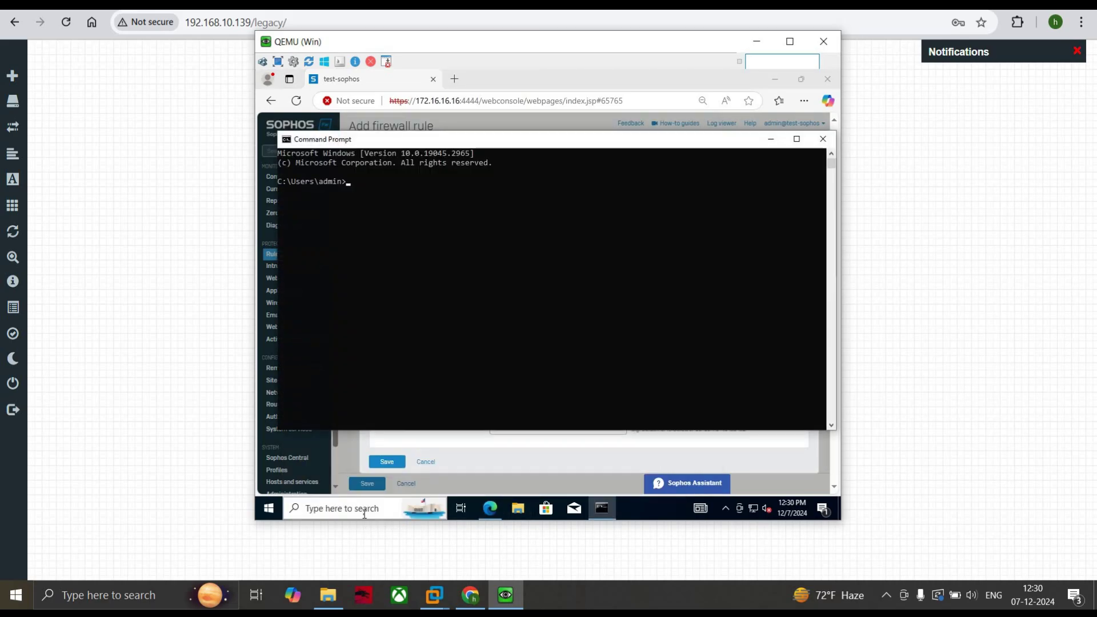
{"action": "type", "text": "ipconfig /all"}
{"action": "key", "text": "Return"}
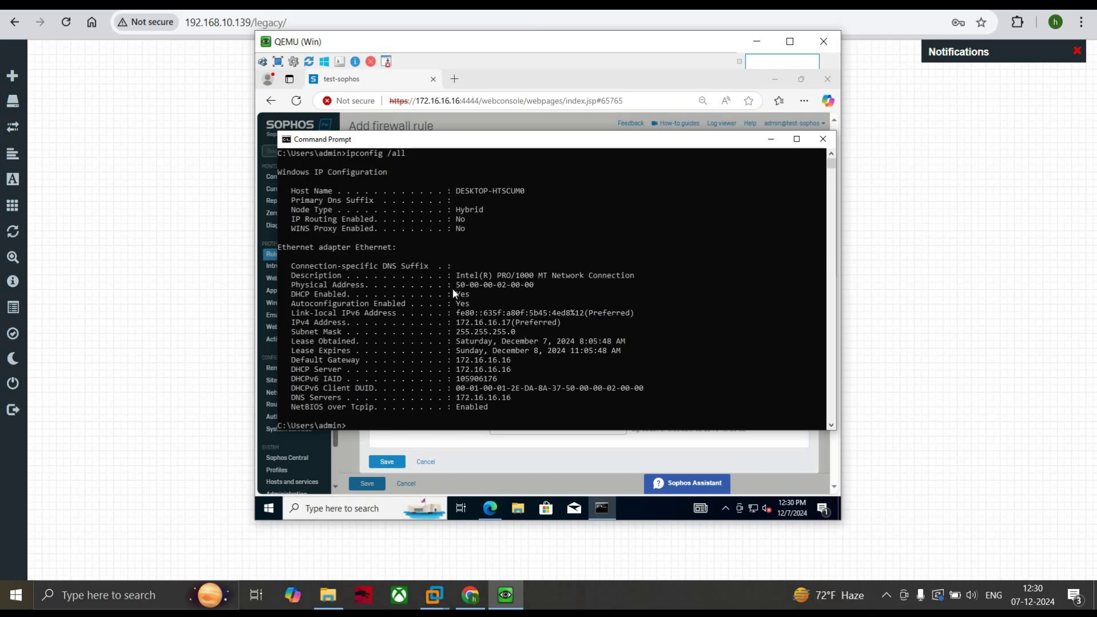
{"action": "left_click_drag", "start_coordinate": [534, 285], "coordinate": [461, 288]}
{"action": "key", "text": "ctrl+c"}
{"action": "left_click", "coordinate": [770, 139]}
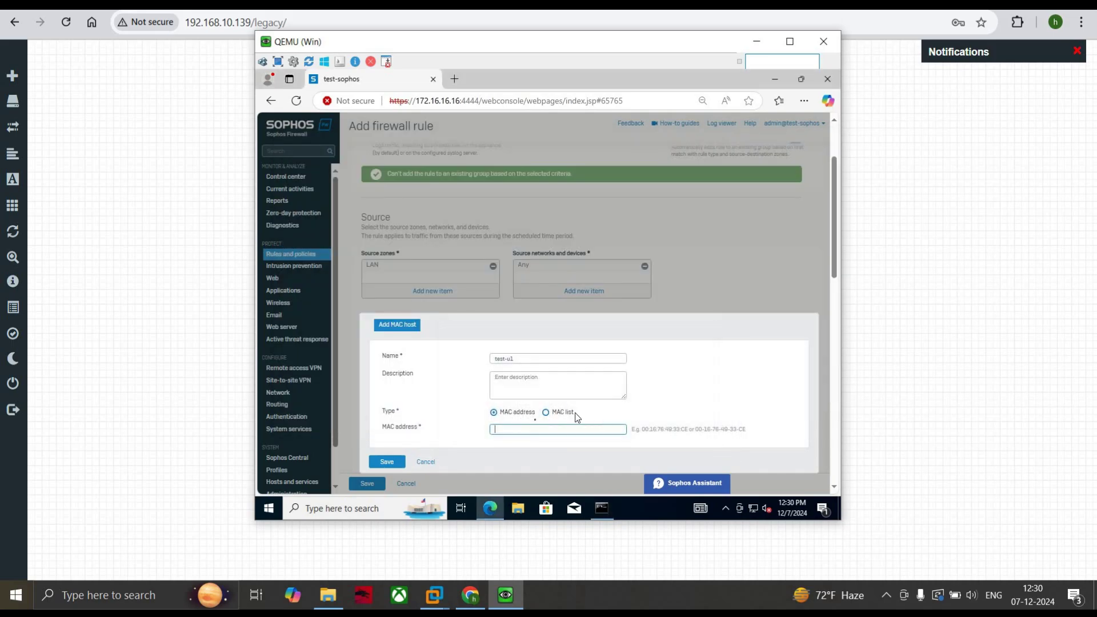
{"action": "key", "text": "ctrl+v"}
{"action": "scroll", "coordinate": [426, 420], "scroll_direction": "down", "scroll_amount": 1}
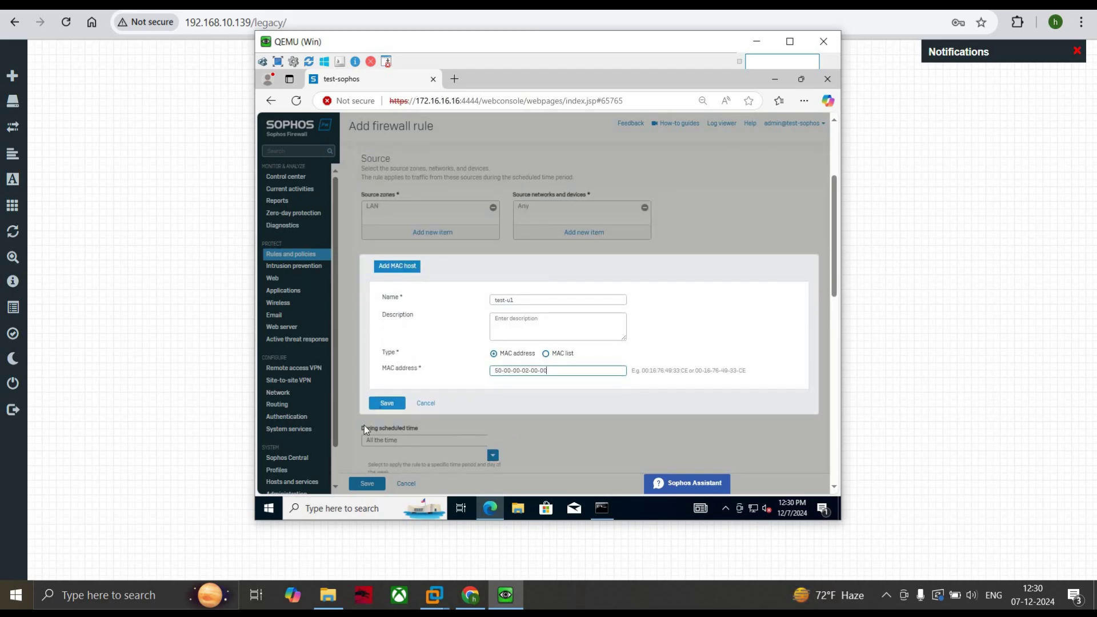
{"action": "left_click", "coordinate": [380, 407]}
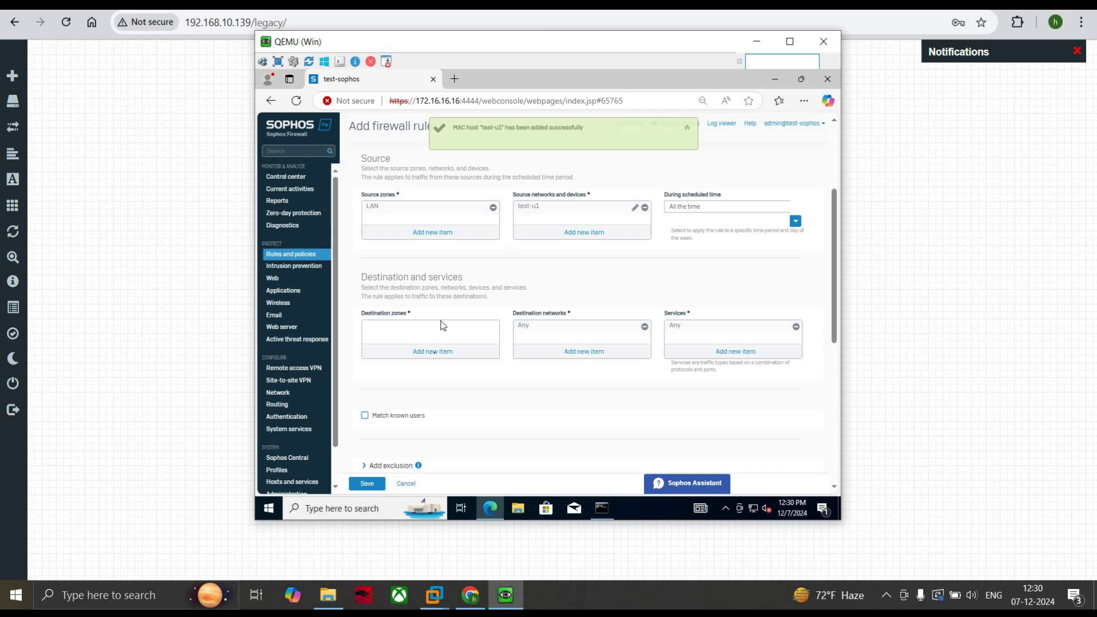
Set the rule's destination zone to WAN
{"action": "left_click", "coordinate": [435, 357]}
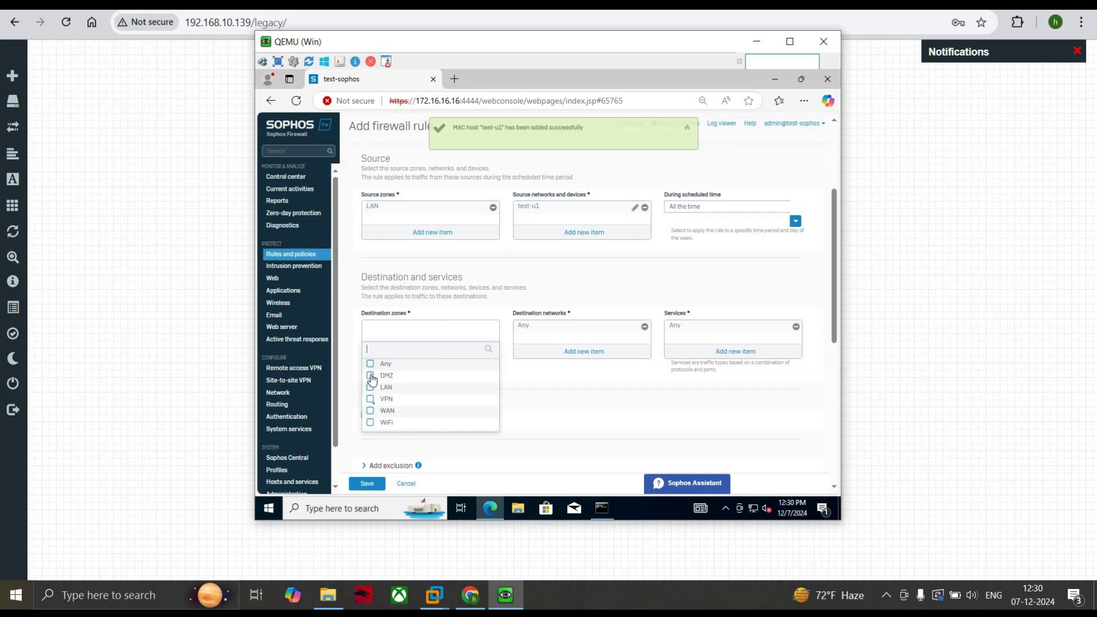
{"action": "left_click", "coordinate": [371, 410]}
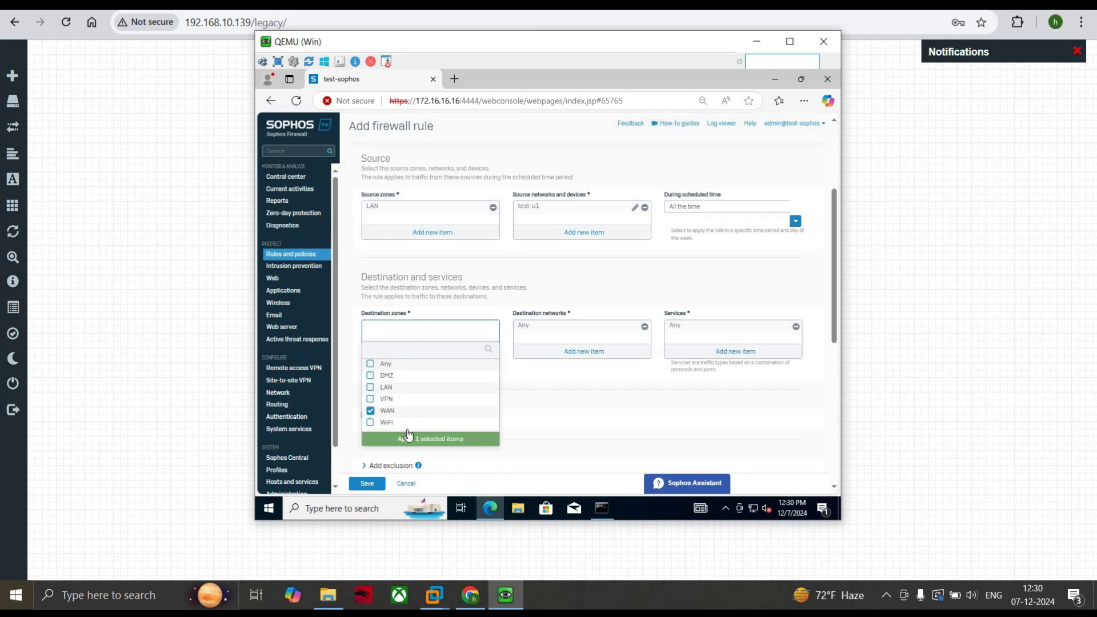
{"action": "left_click", "coordinate": [406, 440]}
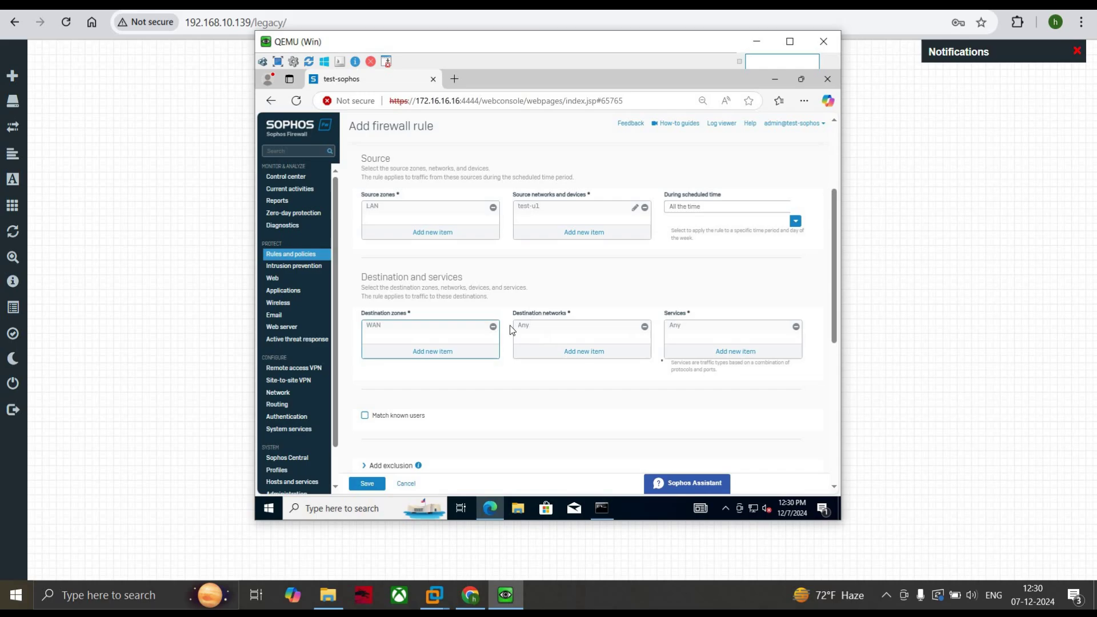
Set both the web policy and app control of the rule to Allow All
{"action": "scroll", "coordinate": [504, 412], "scroll_direction": "down", "scroll_amount": 3}
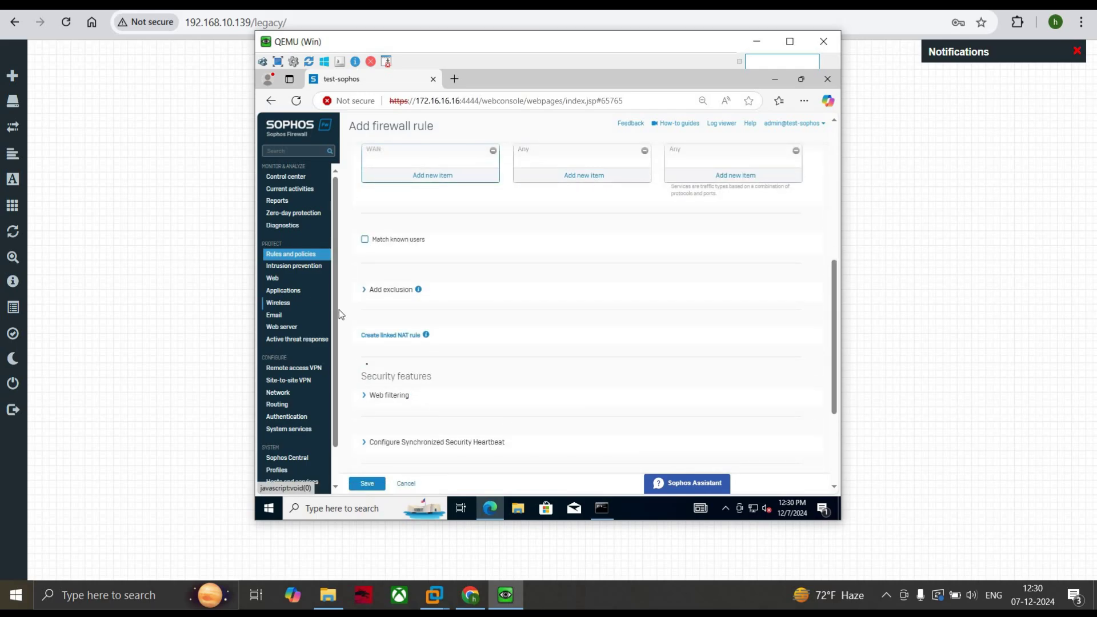
{"action": "scroll", "coordinate": [371, 363], "scroll_direction": "down", "scroll_amount": 2}
{"action": "left_click", "coordinate": [363, 280]}
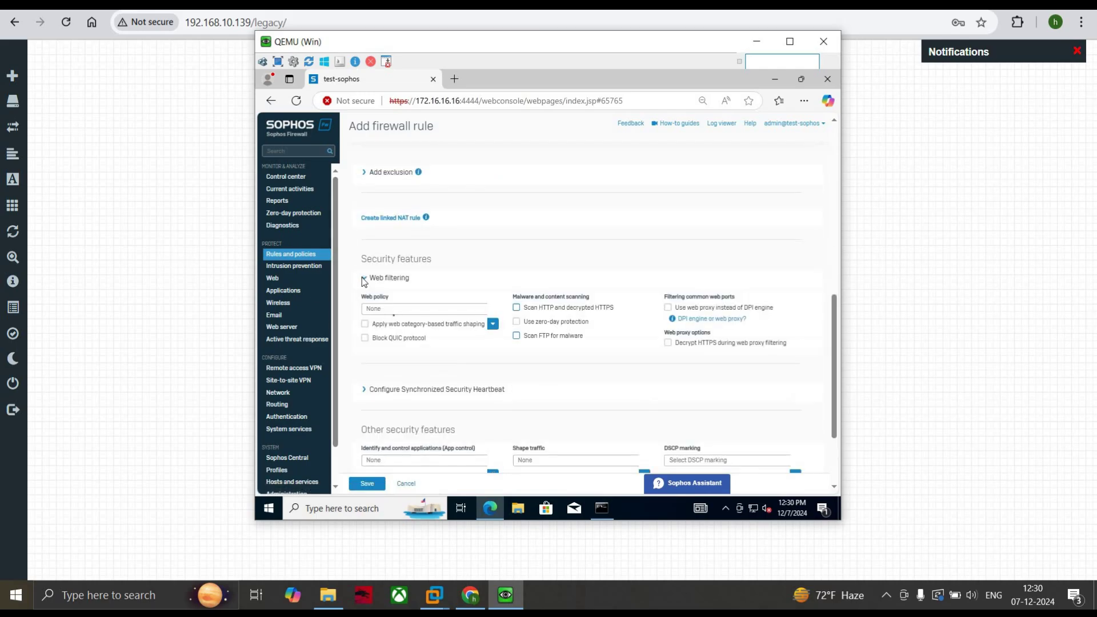
{"action": "left_click", "coordinate": [393, 308]}
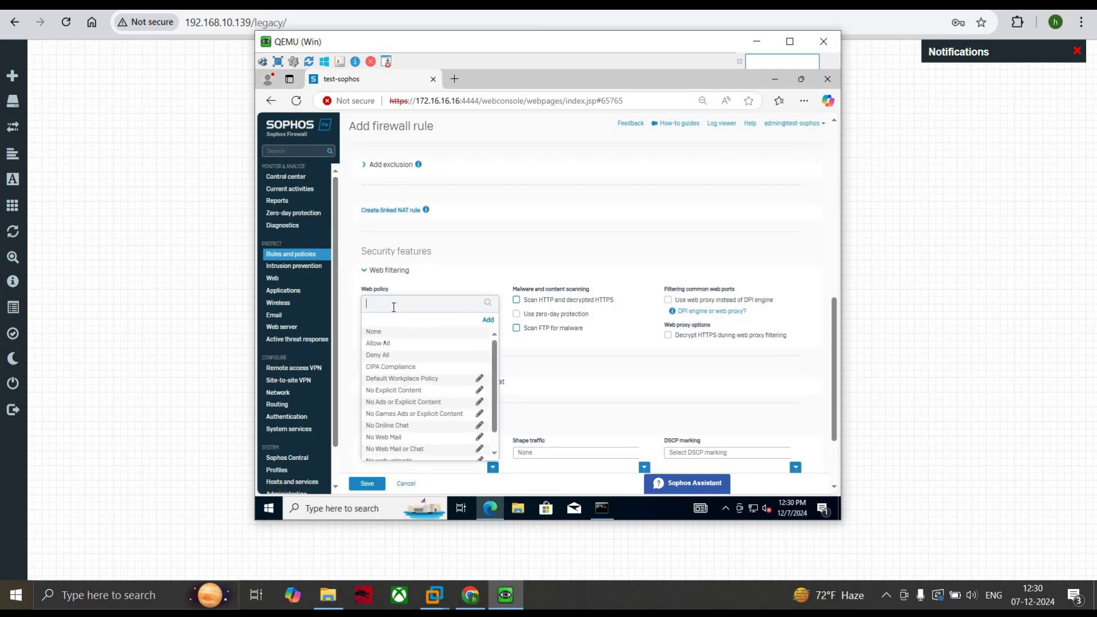
{"action": "left_click", "coordinate": [382, 343]}
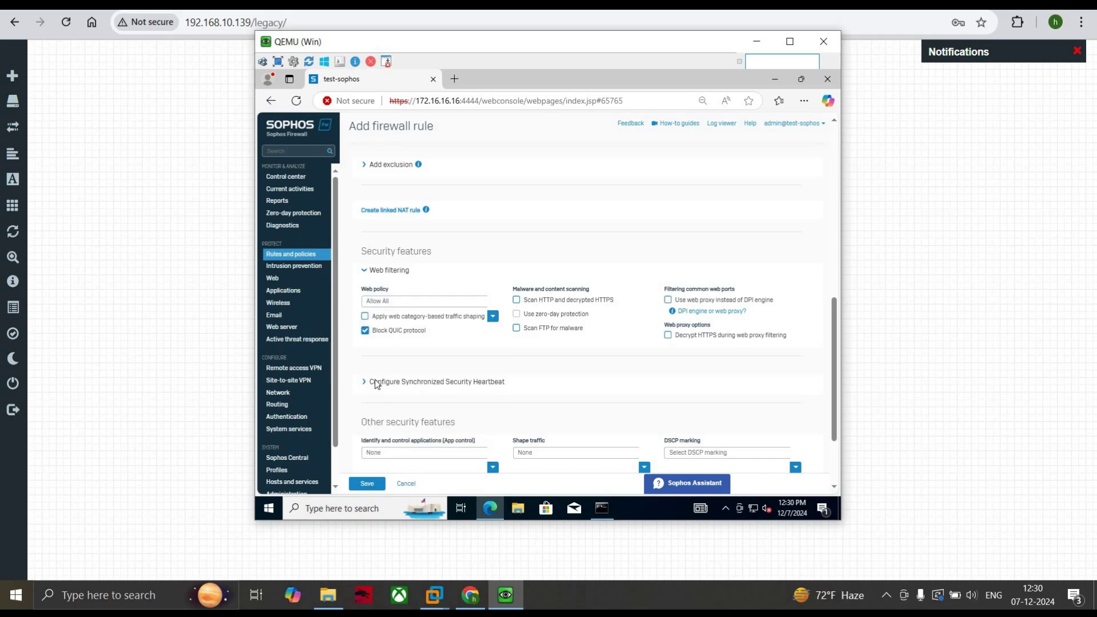
{"action": "scroll", "coordinate": [388, 392], "scroll_direction": "down", "scroll_amount": 1}
{"action": "left_click", "coordinate": [383, 395]}
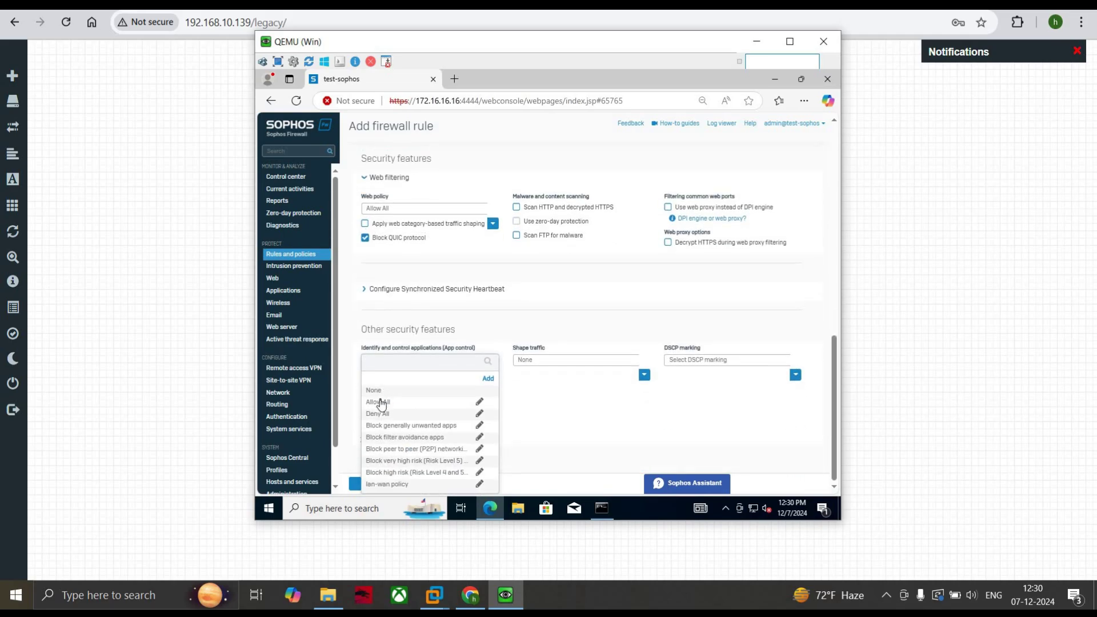
{"action": "left_click", "coordinate": [382, 417]}
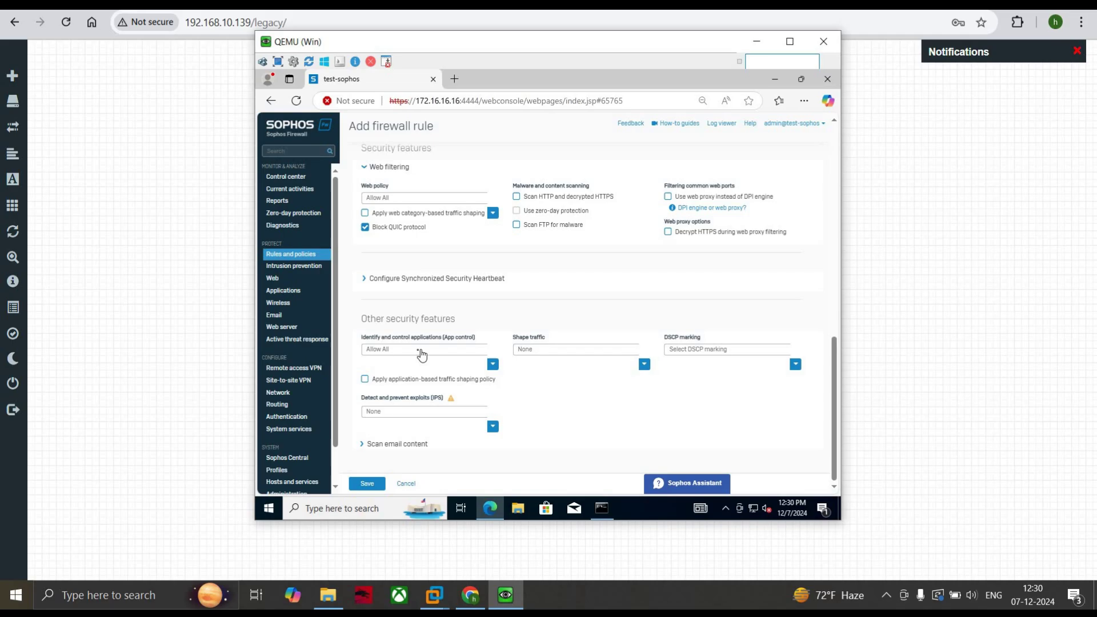
Set the IPS policy to generalpolicy and save the MAC-FILTERING POLICY rule
{"action": "left_click", "coordinate": [412, 411]}
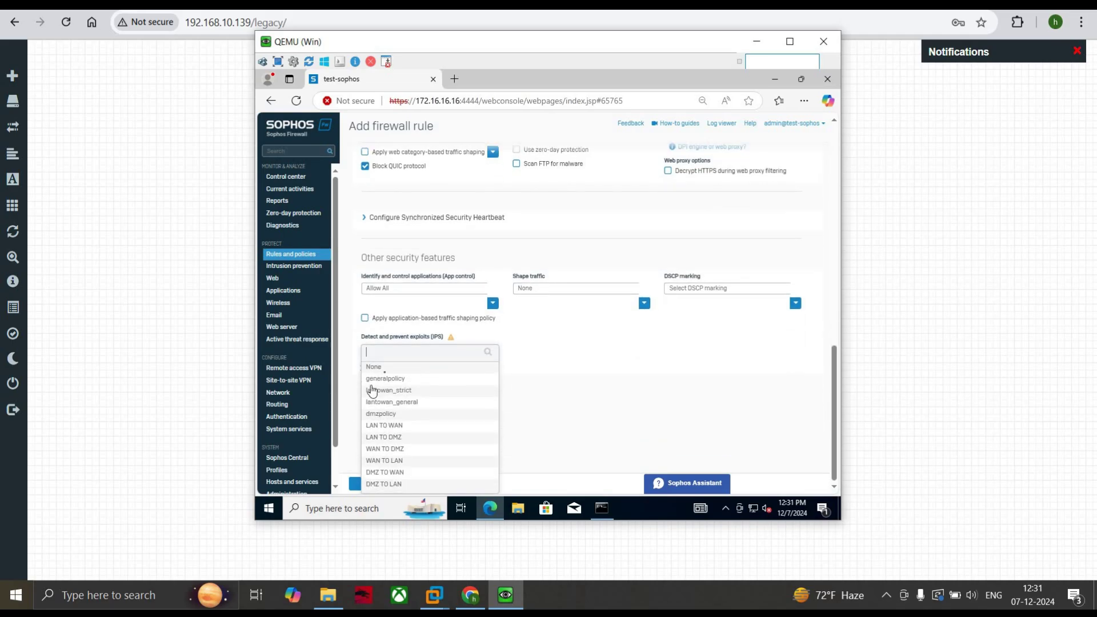
{"action": "left_click", "coordinate": [381, 377]}
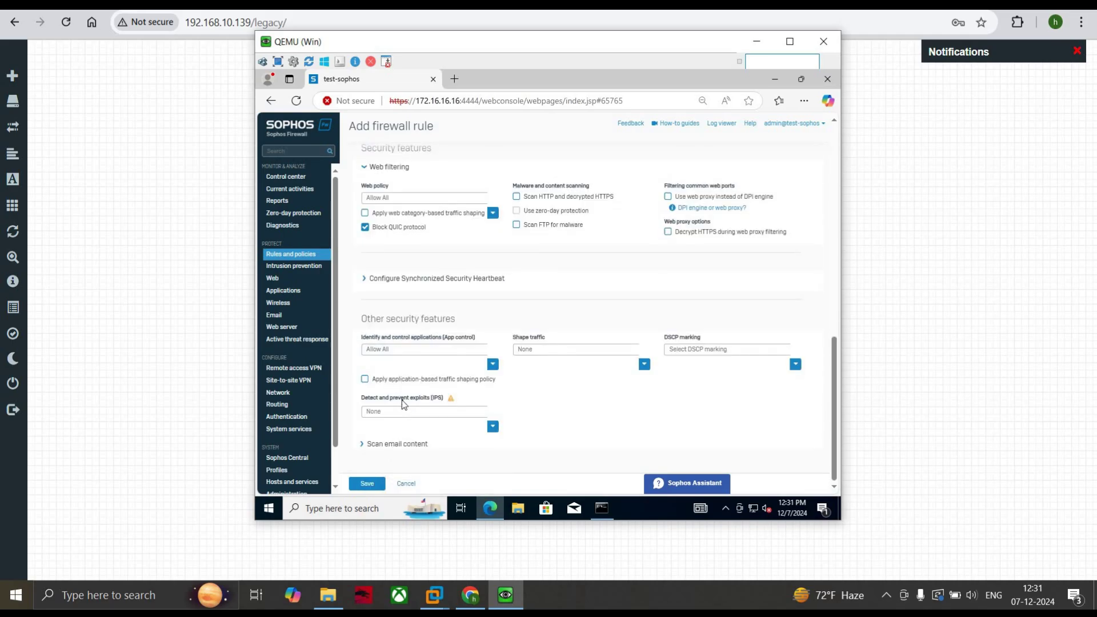
{"action": "left_click", "coordinate": [401, 409]}
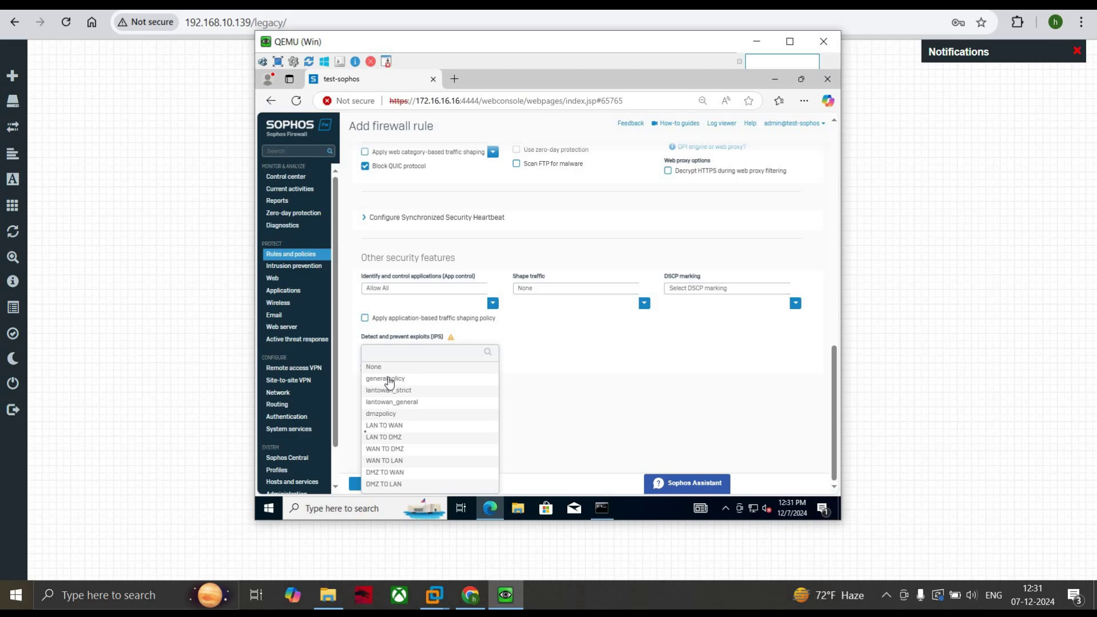
{"action": "left_click", "coordinate": [387, 379]}
{"action": "left_click", "coordinate": [363, 484]}
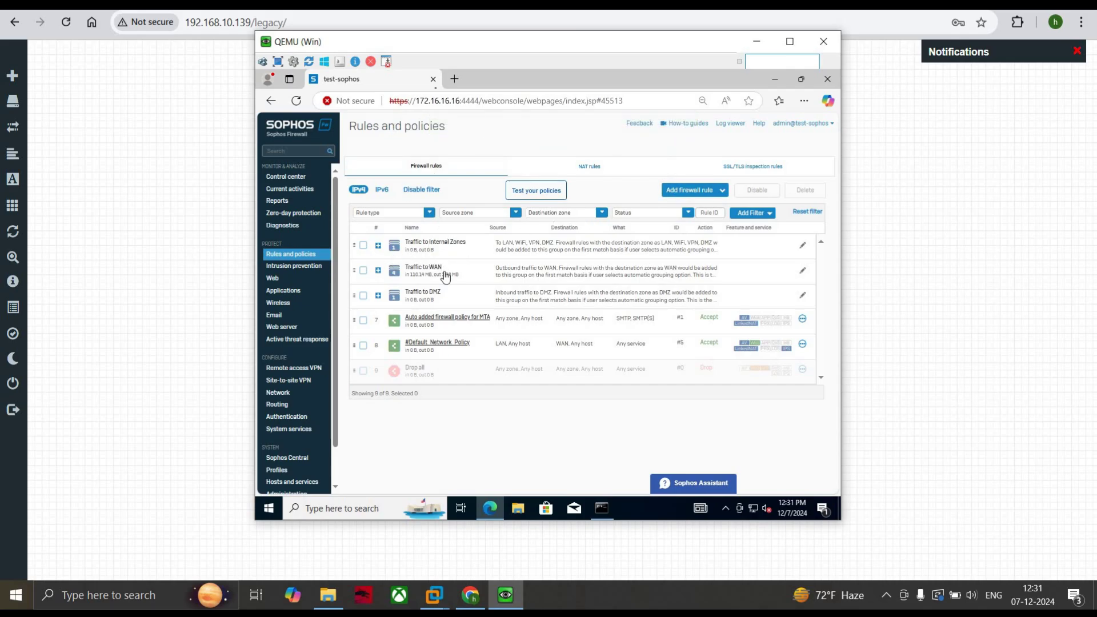
Search Bing for youtube in a new tab, open the YouTube result, then return to the Sophos tab
{"action": "left_click", "coordinate": [455, 78]}
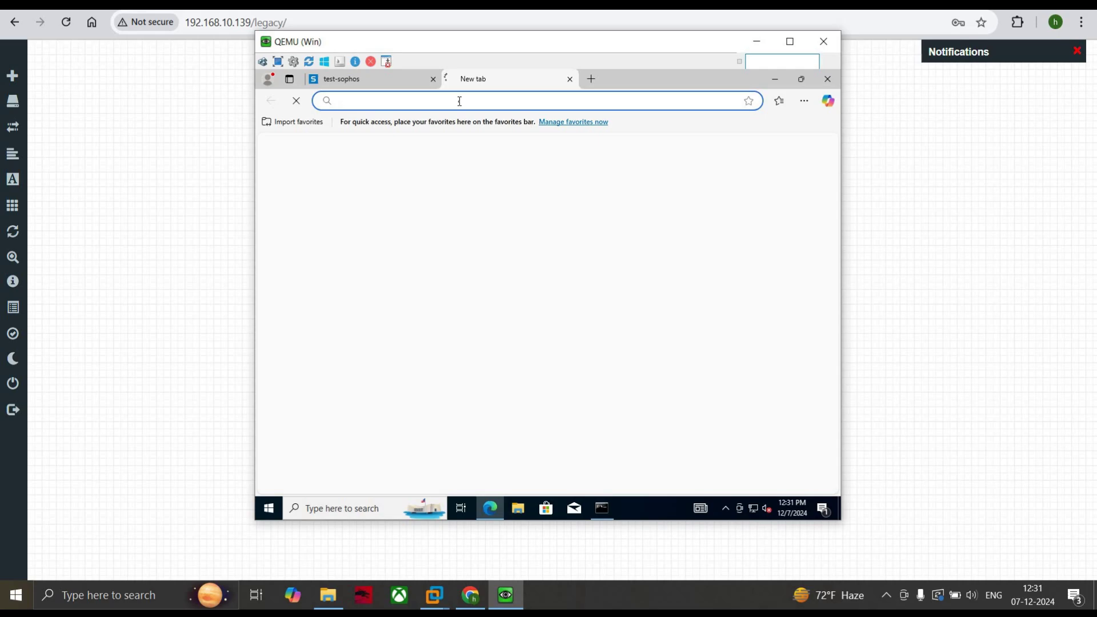
{"action": "type", "text": "youtube"}
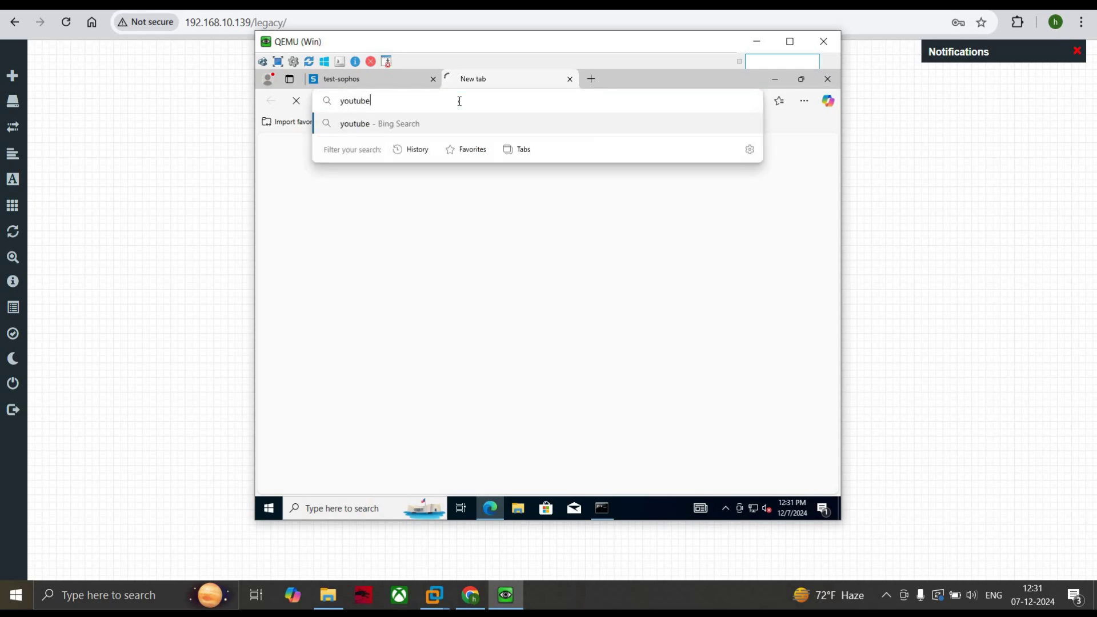
{"action": "key", "text": "Return"}
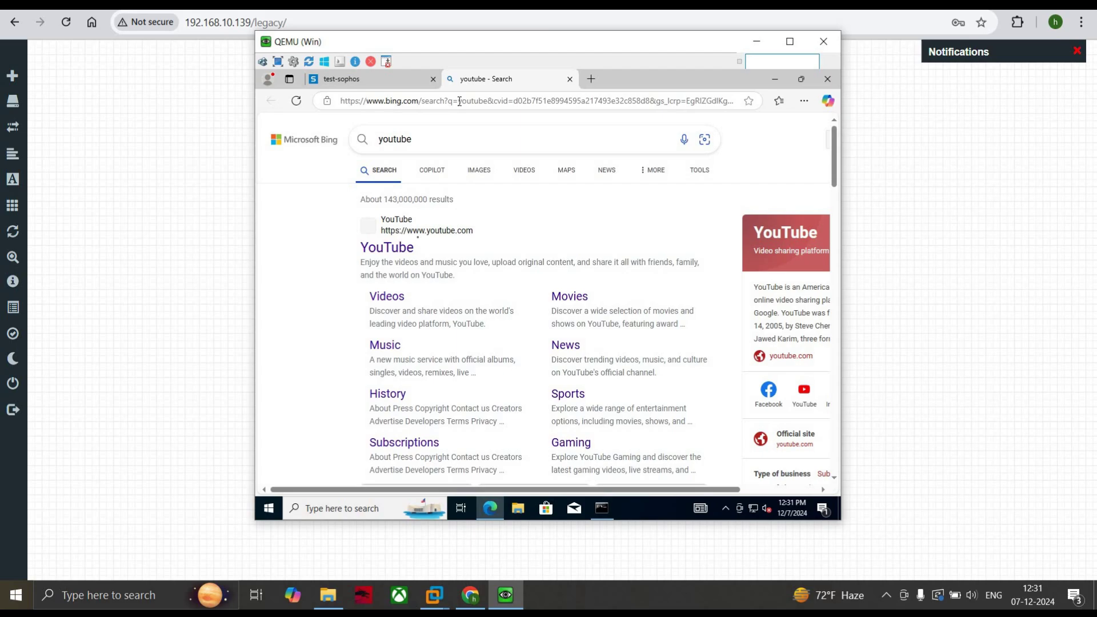
{"action": "left_click", "coordinate": [383, 249]}
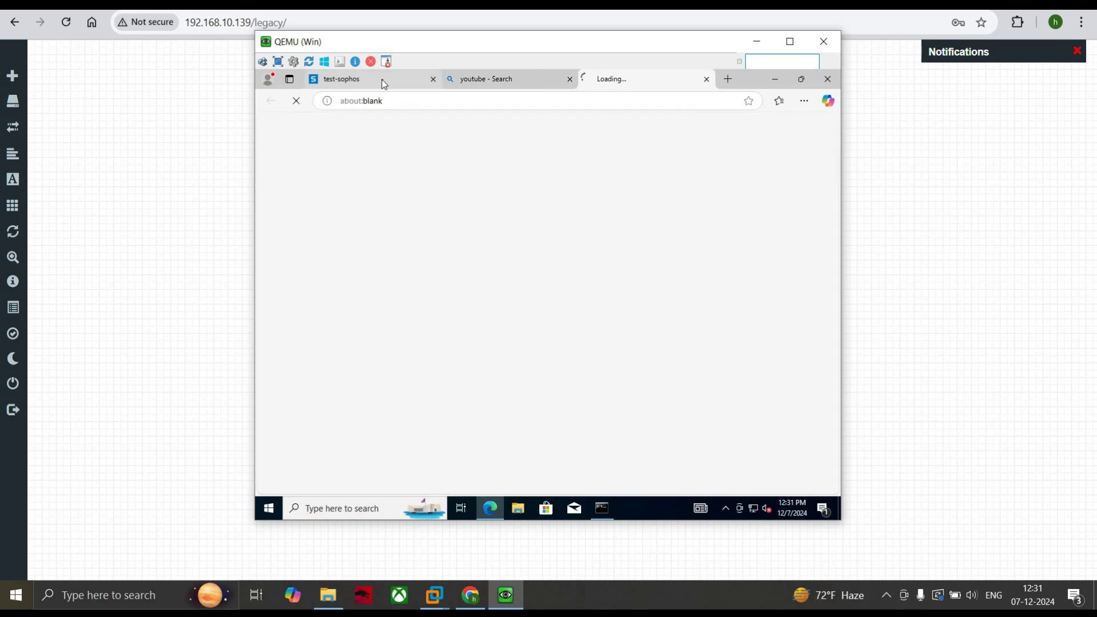
{"action": "left_click", "coordinate": [382, 80]}
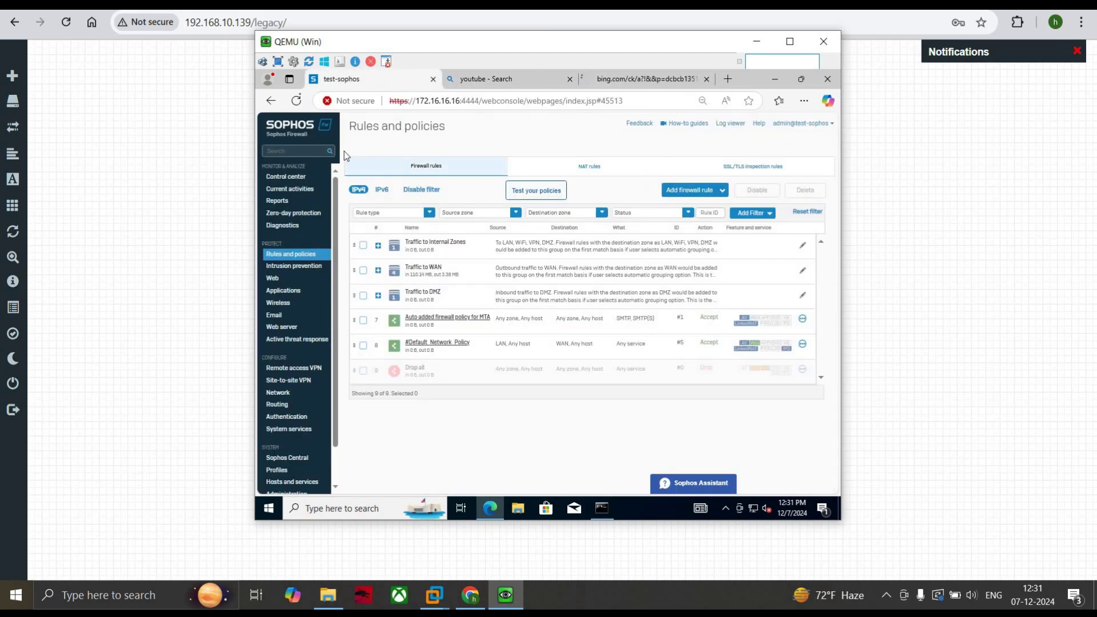
Reload the rules list and expand Traffic to WAN to see MAC-FILTERING POLICY's 1.73 MB traffic
{"action": "left_click", "coordinate": [296, 102]}
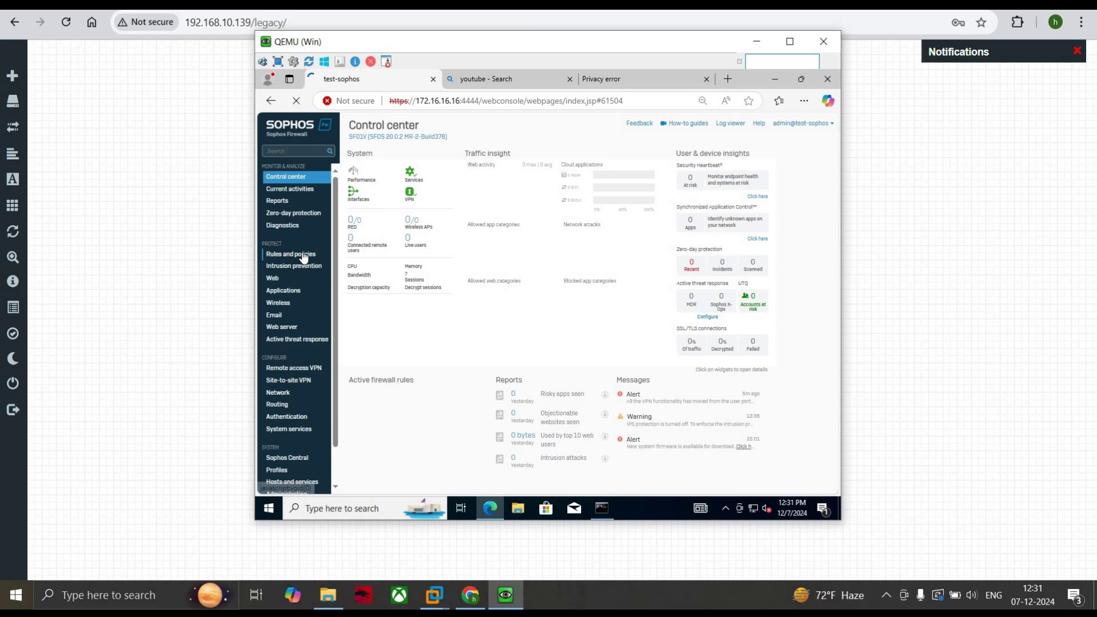
{"action": "left_click", "coordinate": [302, 255]}
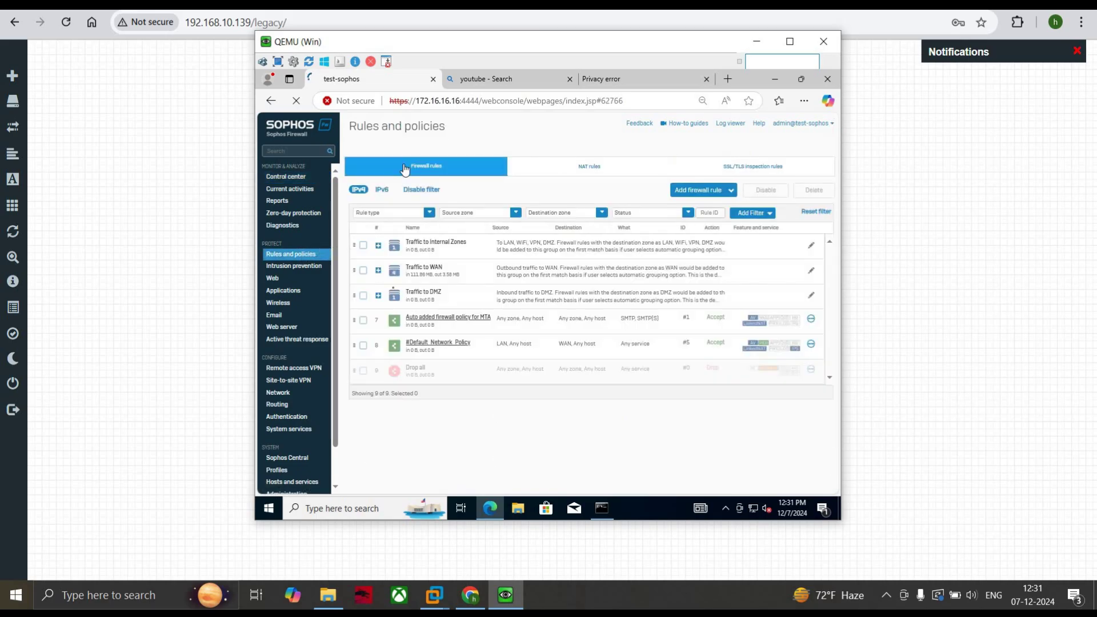
{"action": "left_click", "coordinate": [378, 270]}
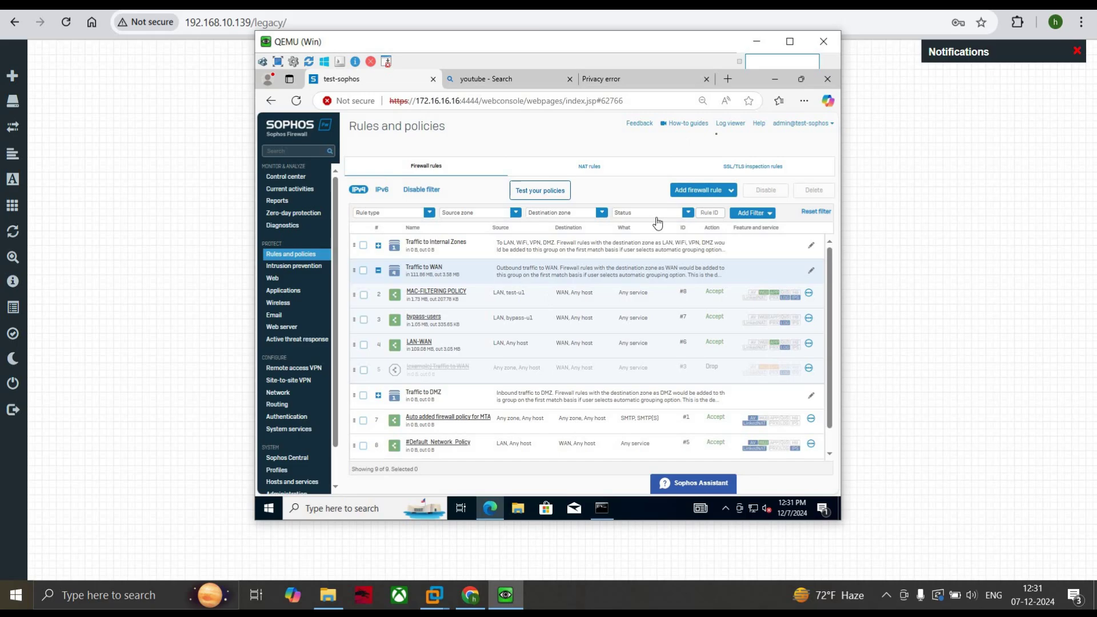
{"action": "left_click", "coordinate": [729, 123]}
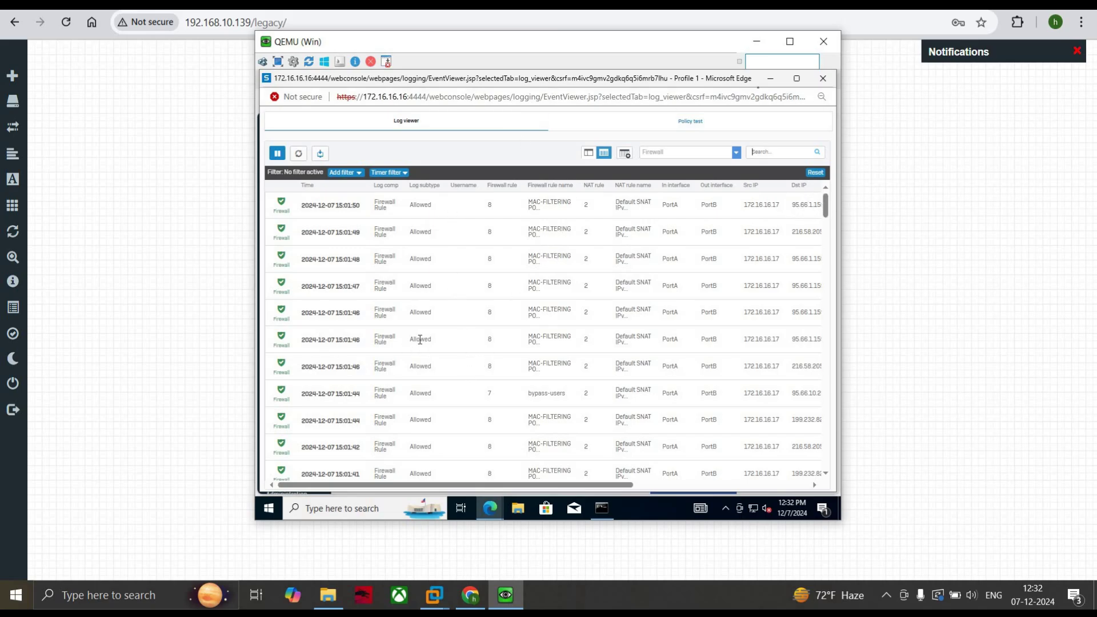
{"action": "left_click", "coordinate": [822, 78]}
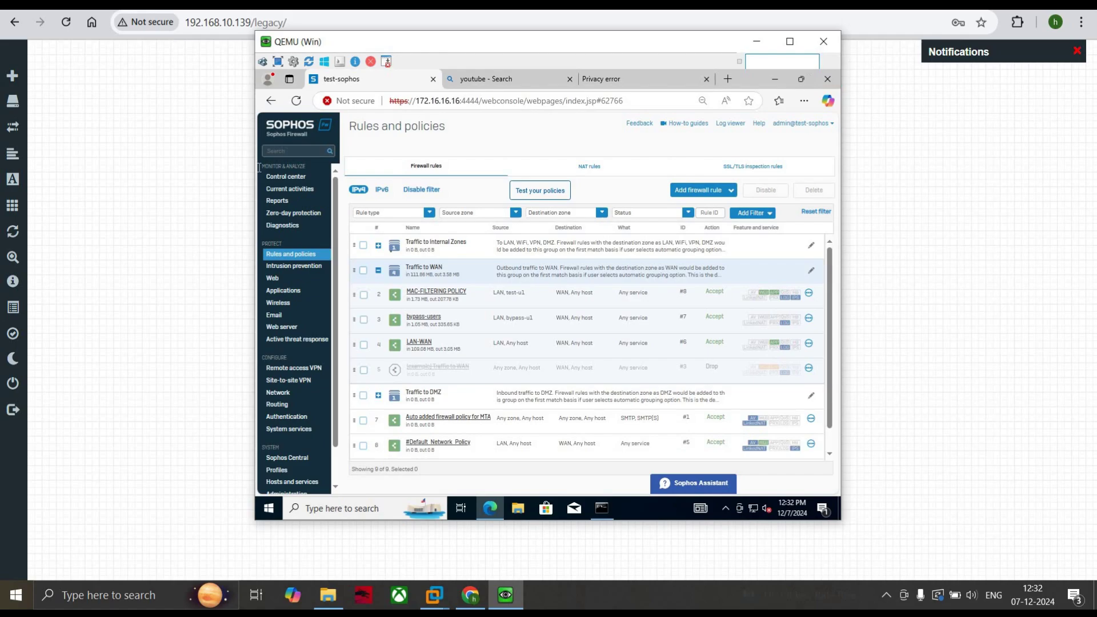